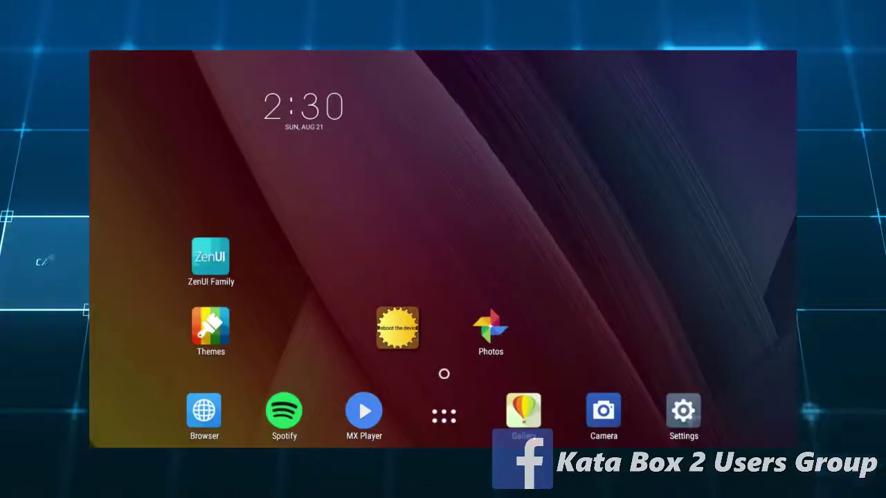
# Open the launcher's app drawer to list all installed apps.
pyautogui.click(447, 419)
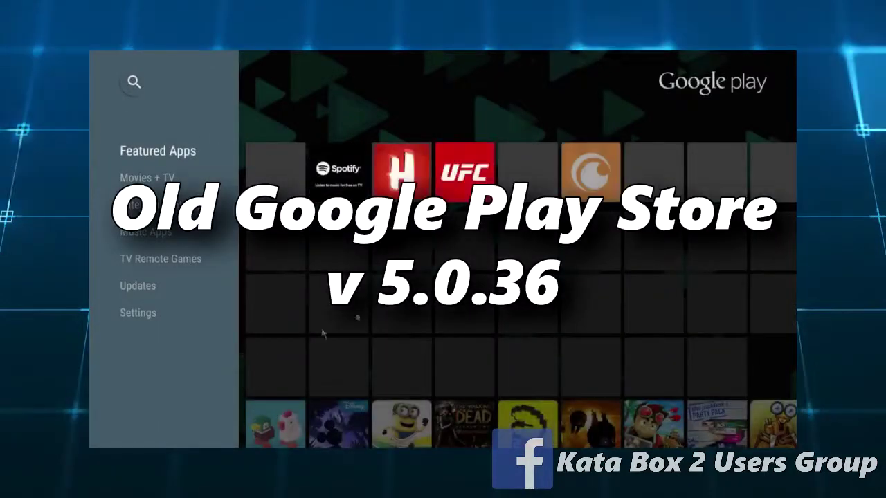
# Check the Play Store's Updates list, then back out to the home screen.
pyautogui.click(143, 287)
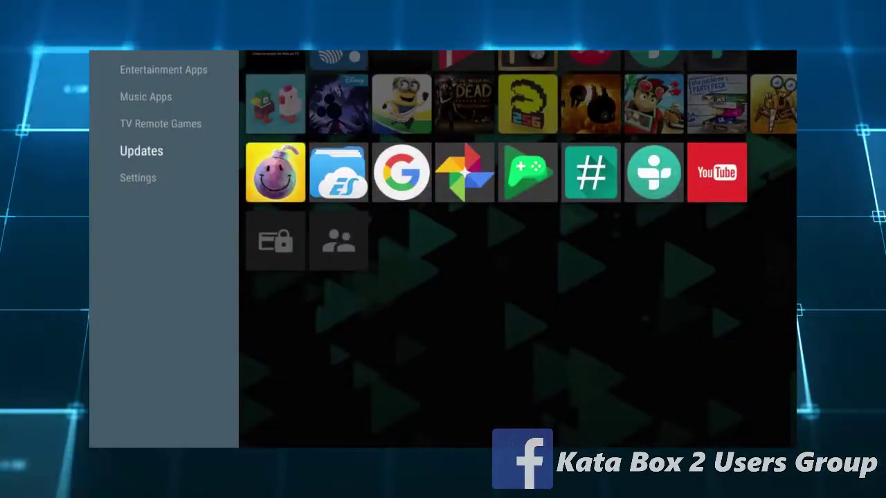
pyautogui.rightClick(451, 356)
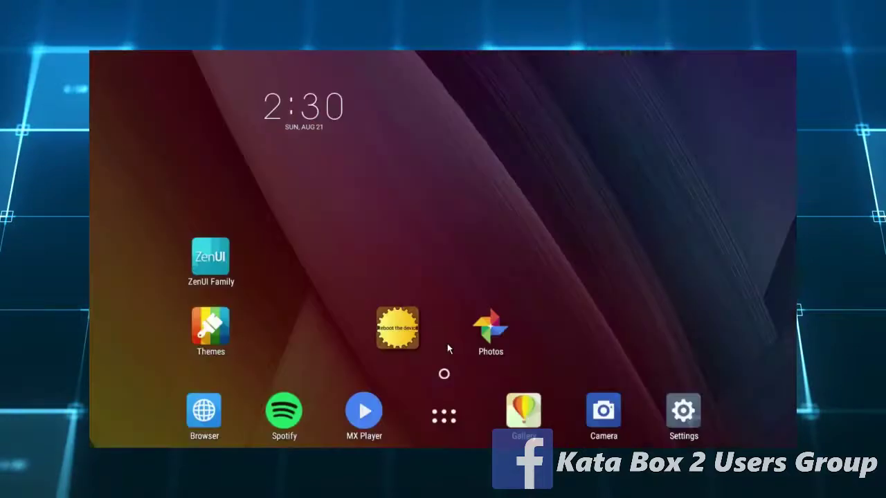
pyautogui.click(443, 415)
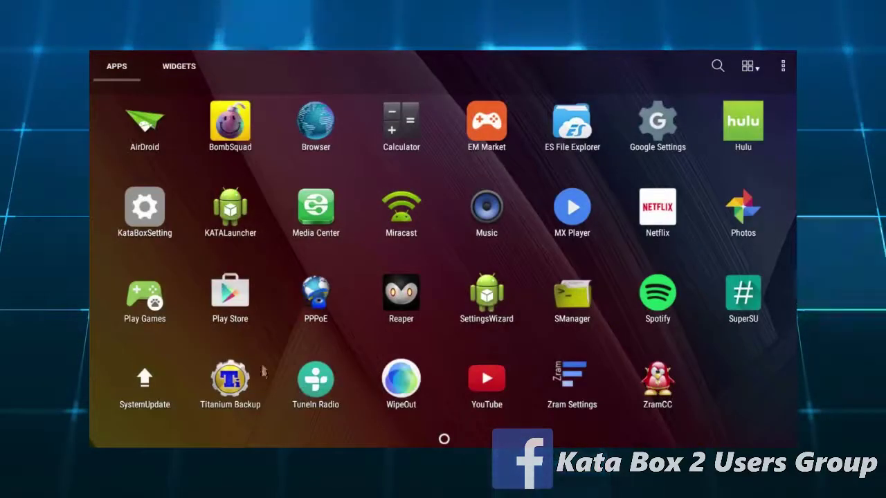
pyautogui.click(237, 310)
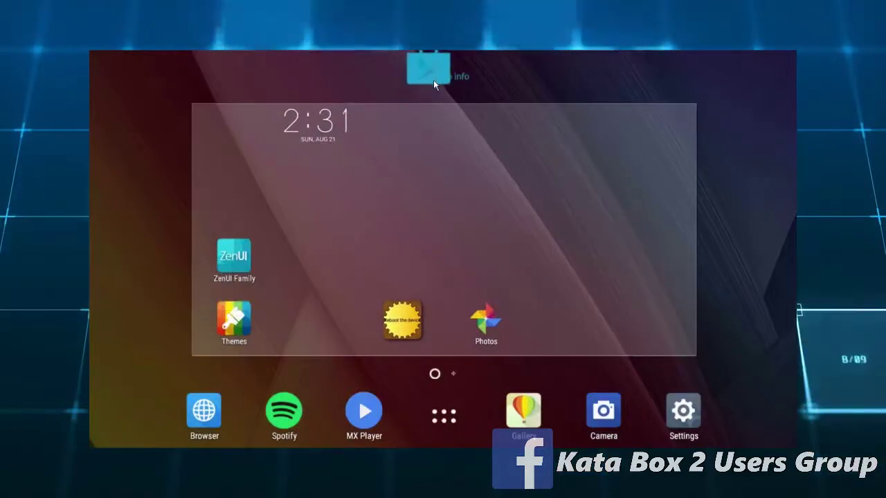
pyautogui.moveTo(427, 88); pyautogui.dragTo(433, 80)
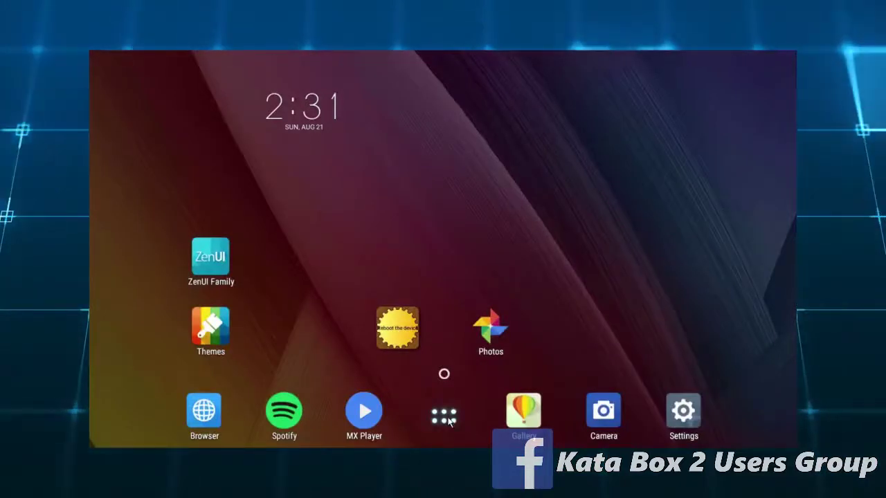
pyautogui.click(444, 418)
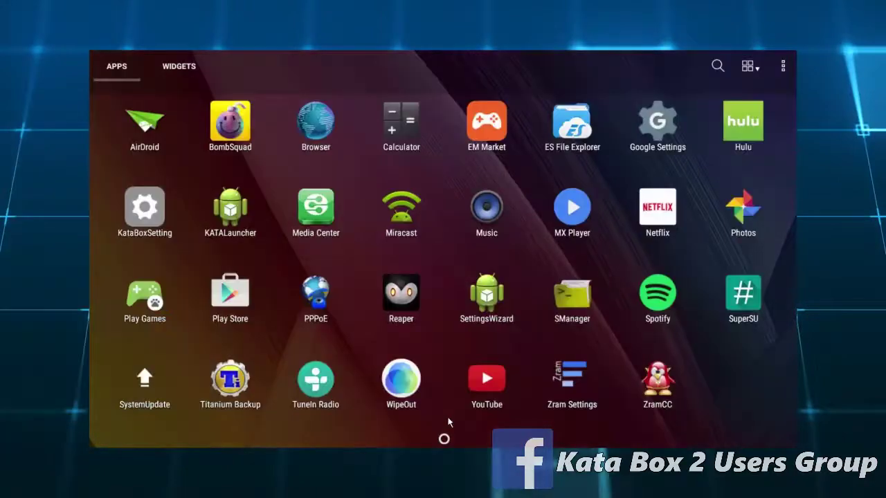
# Launch ES File Explorer, enable Root Explorer under Tools, and expand Local storage.
pyautogui.click(576, 136)
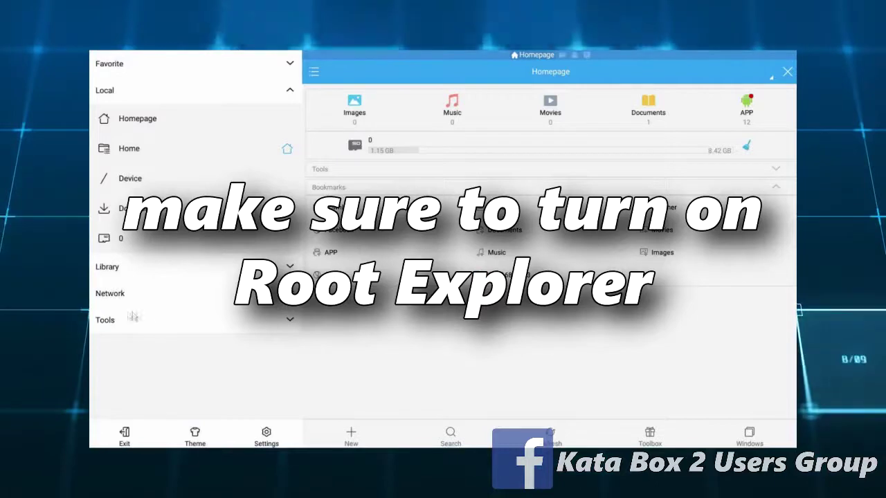
pyautogui.click(288, 320)
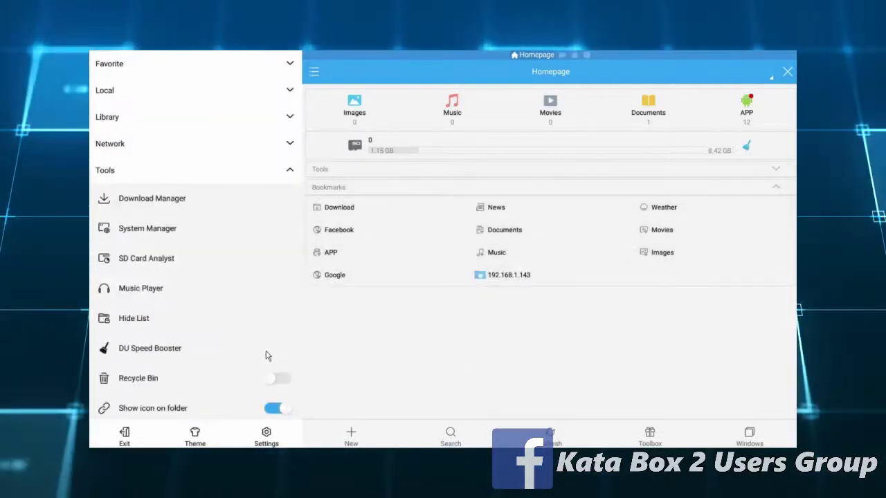
pyautogui.moveTo(260, 349); pyautogui.dragTo(275, 204)
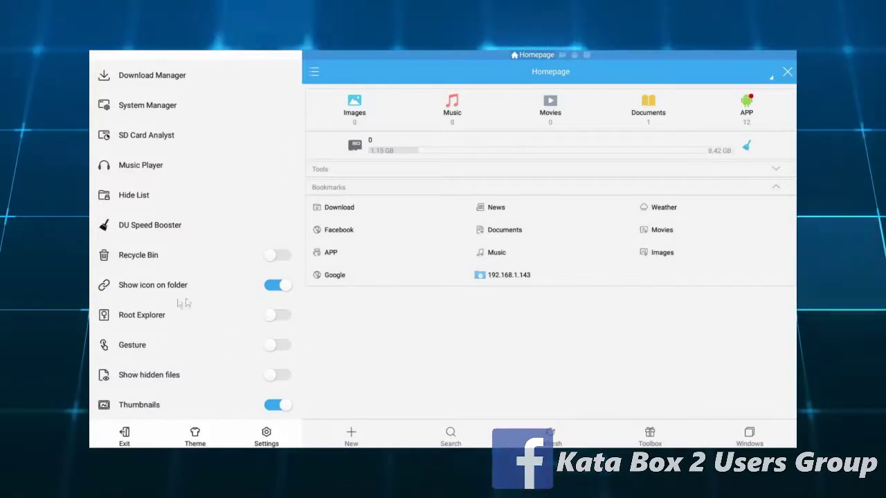
pyautogui.moveTo(272, 320); pyautogui.dragTo(291, 317)
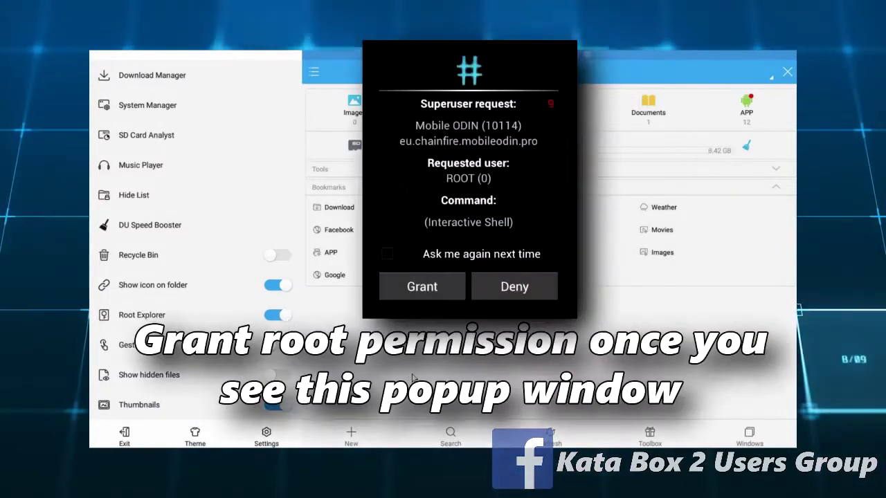
pyautogui.scroll(3, 201, 208)
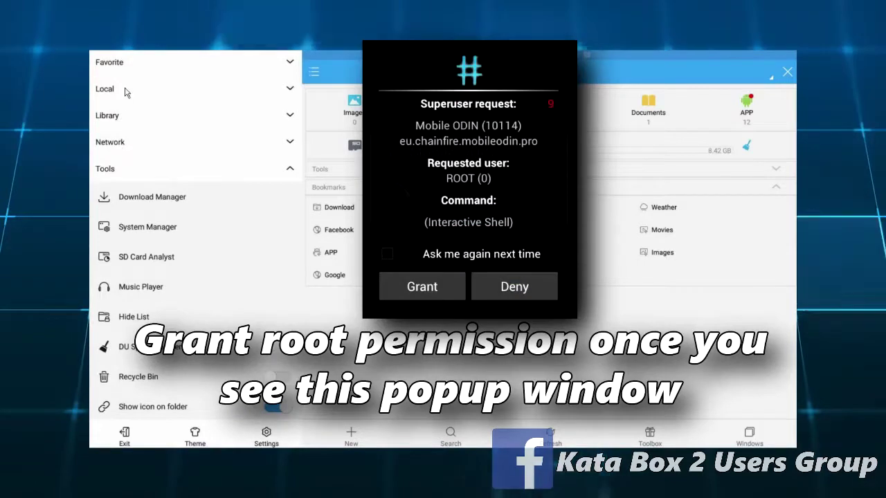
pyautogui.click(127, 90)
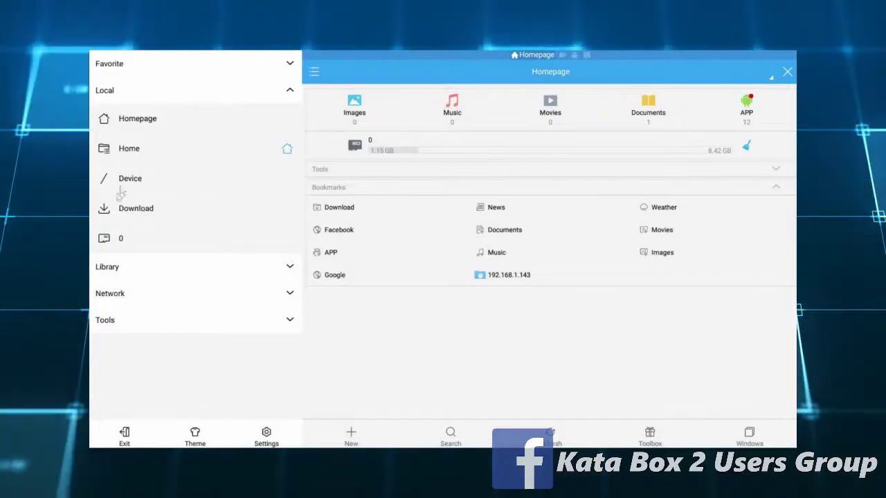
# Copy the com.android.vending 6.8.24 apk from the Download folder.
pyautogui.click(133, 215)
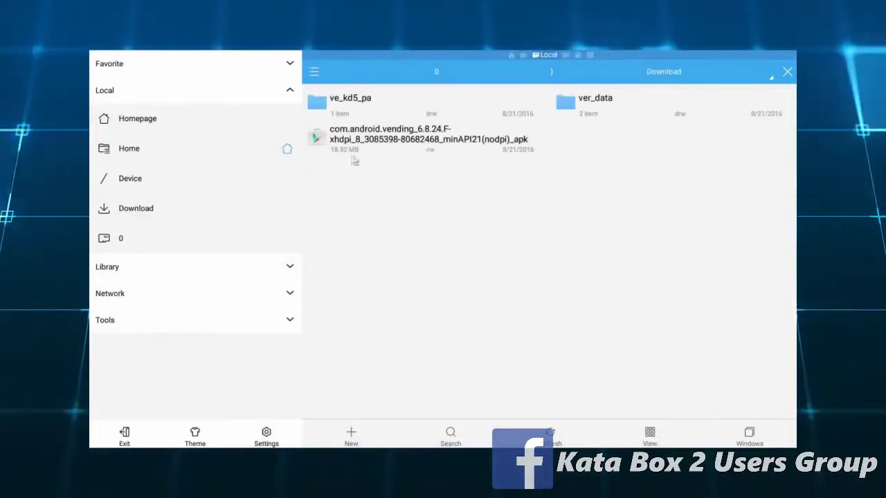
pyautogui.click(380, 134)
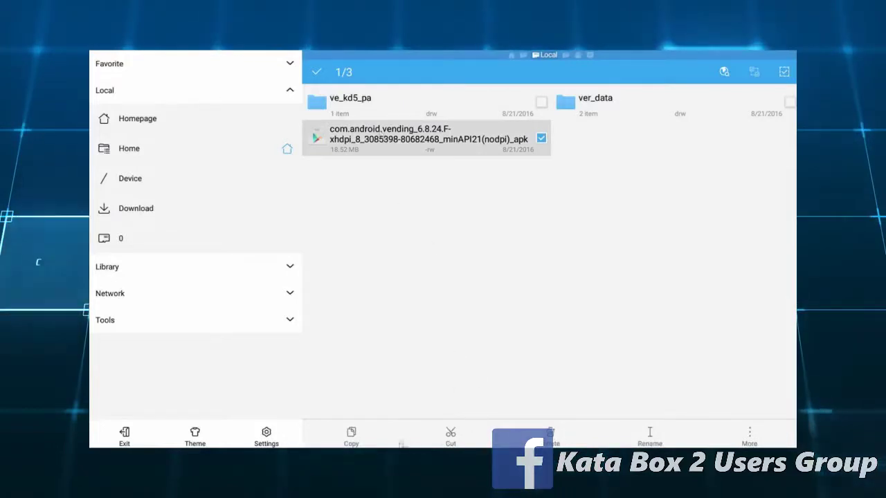
pyautogui.click(351, 436)
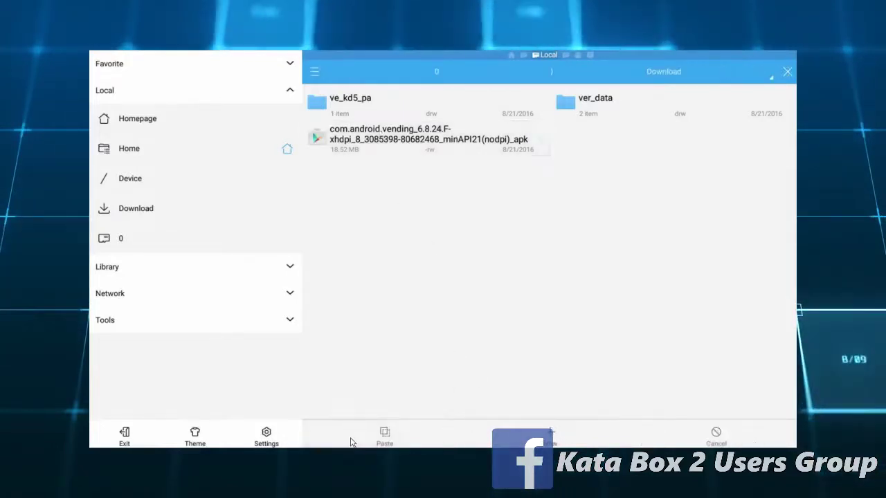
pyautogui.click(130, 181)
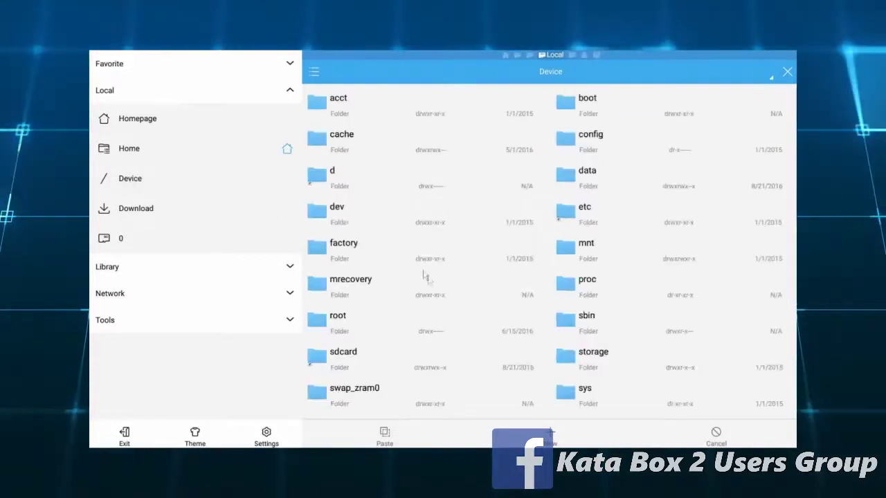
# Navigate from the device root into system/priv-app.
pyautogui.scroll(-1, 491, 258)
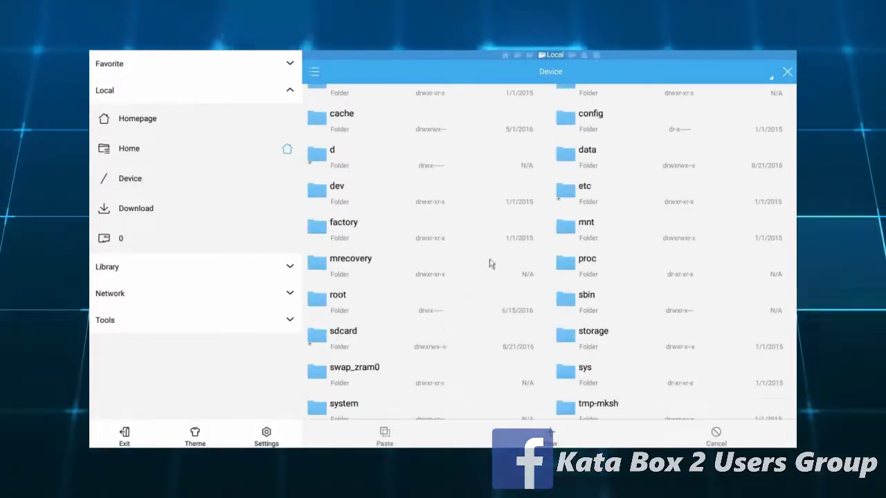
pyautogui.scroll(-2, 494, 243)
pyautogui.scroll(-2, 415, 291)
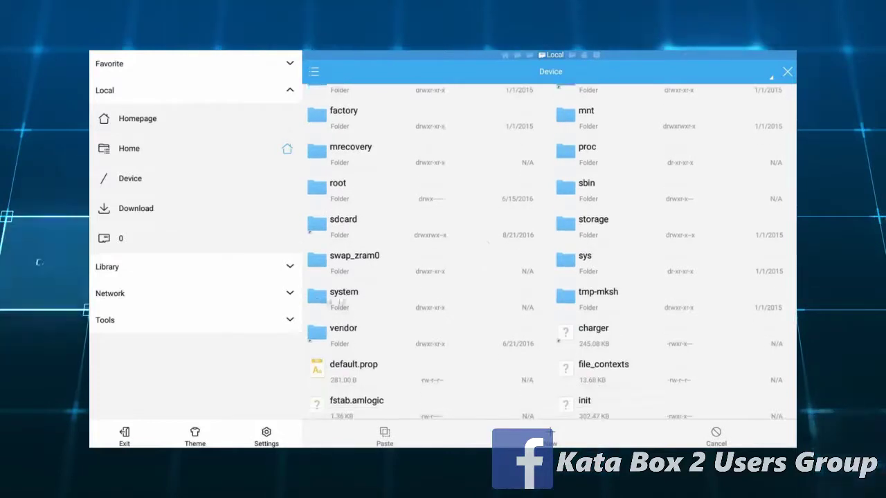
pyautogui.click(341, 299)
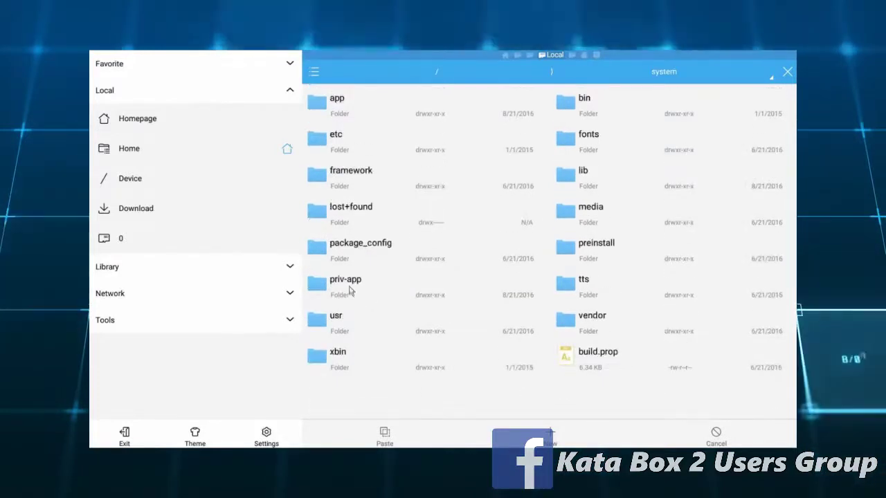
pyautogui.click(389, 290)
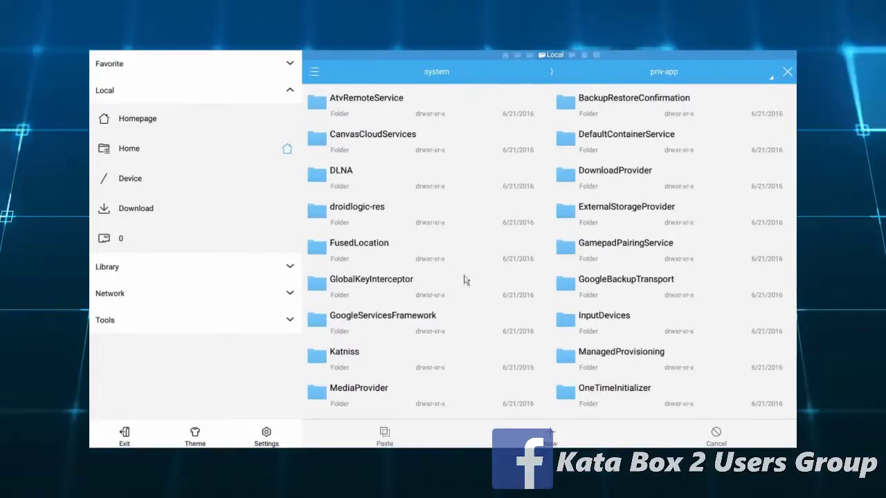
# Paste the copied apk into PhoneskyKamikazeCanvas and select it.
pyautogui.scroll(-1, 478, 239)
pyautogui.scroll(-1, 480, 235)
pyautogui.scroll(-1, 481, 232)
pyautogui.scroll(-1, 482, 233)
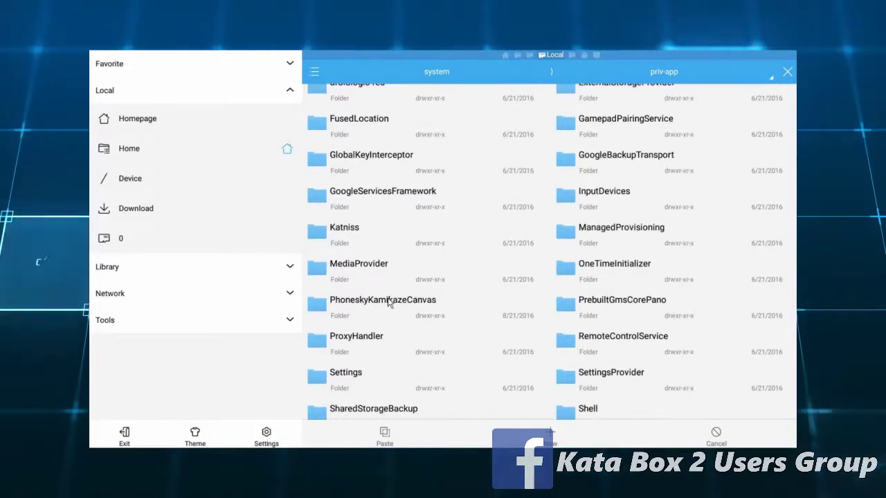
pyautogui.click(389, 303)
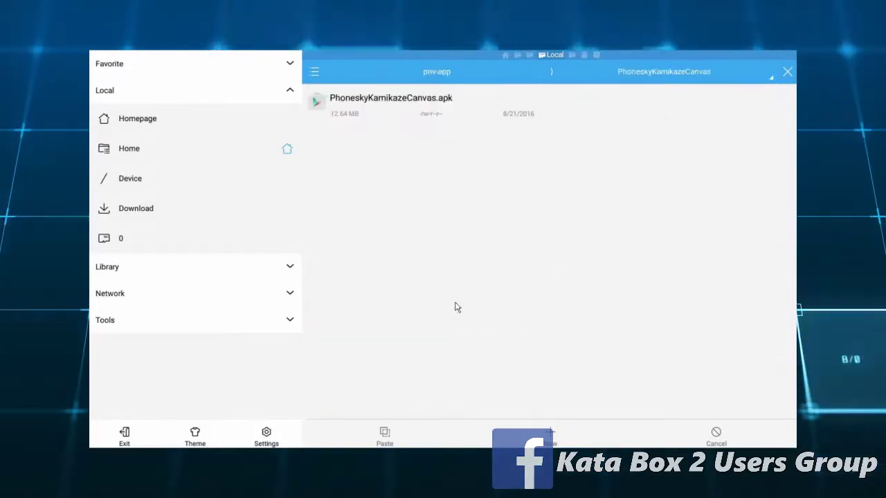
pyautogui.click(387, 436)
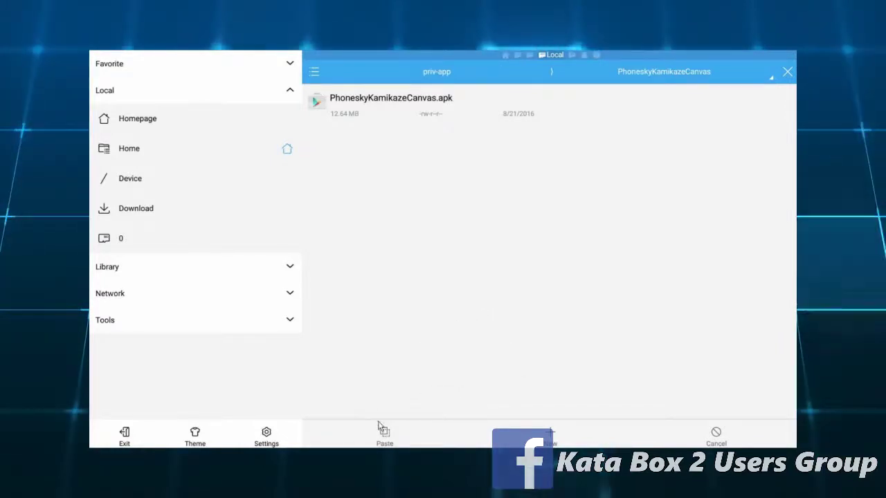
pyautogui.click(385, 434)
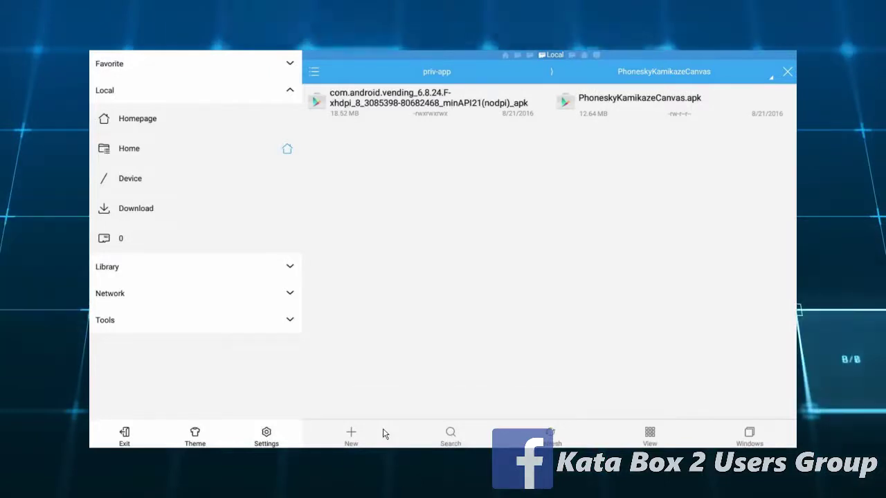
pyautogui.click(432, 105)
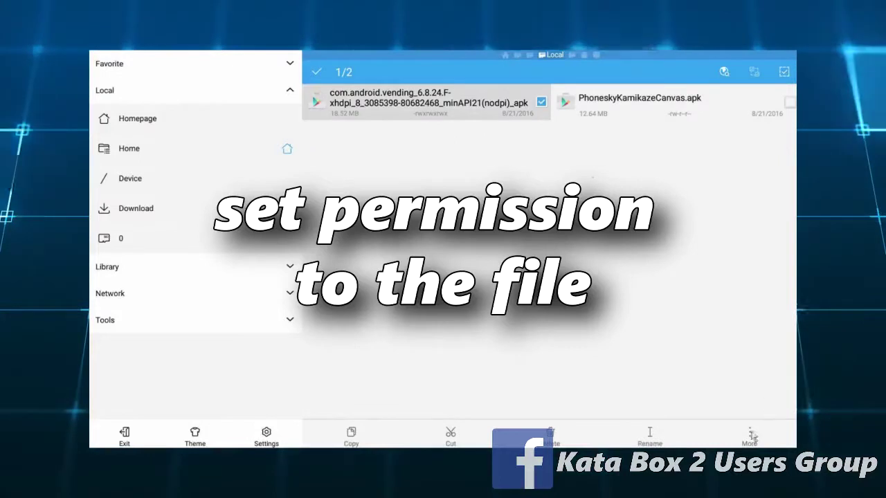
# Set the pasted apk's permissions to rw-r--r-- in its Properties.
pyautogui.click(748, 436)
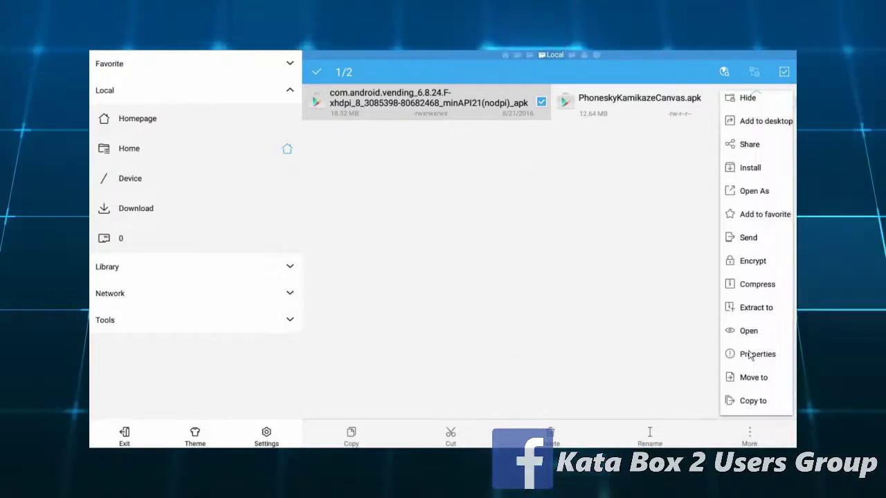
pyautogui.click(750, 354)
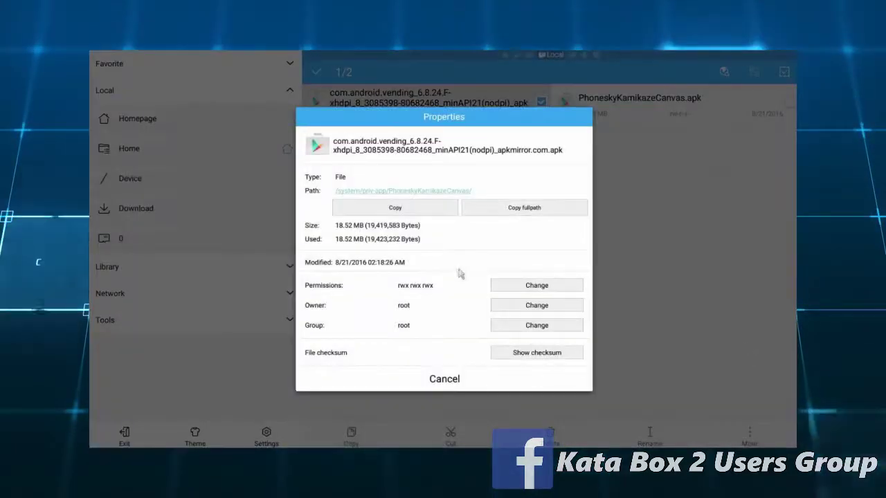
pyautogui.click(526, 283)
pyautogui.click(461, 247)
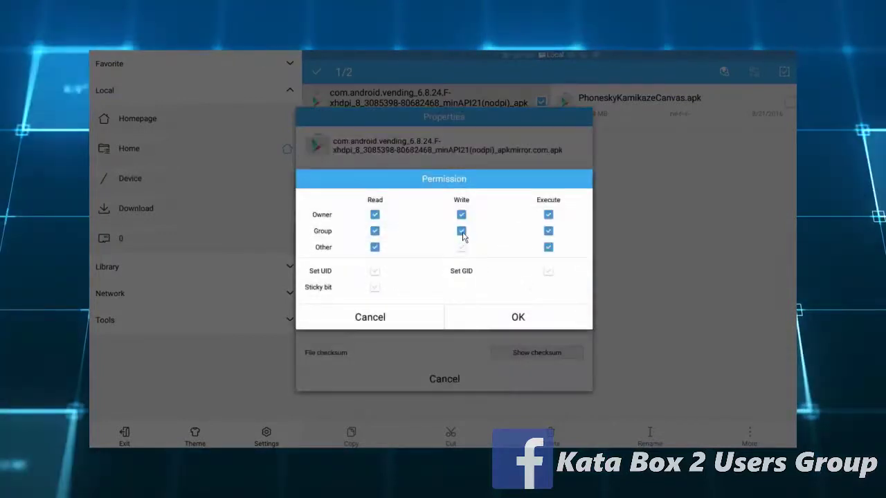
pyautogui.click(549, 247)
pyautogui.click(500, 324)
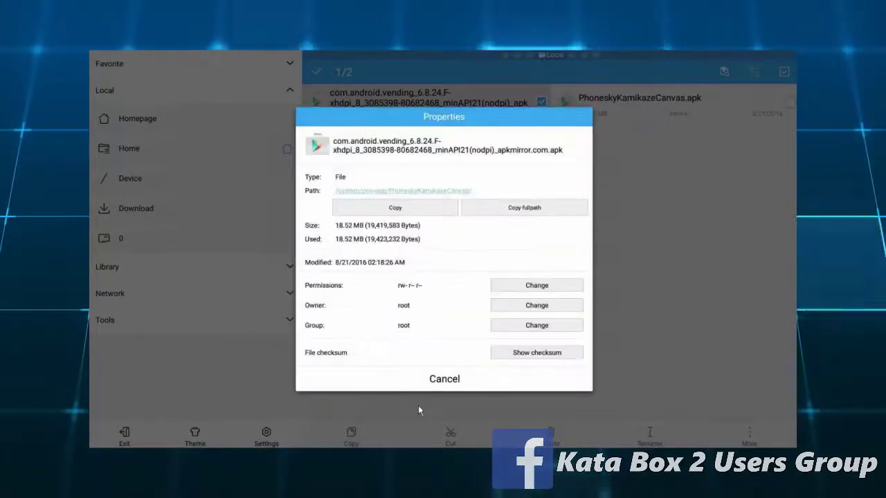
pyautogui.click(443, 380)
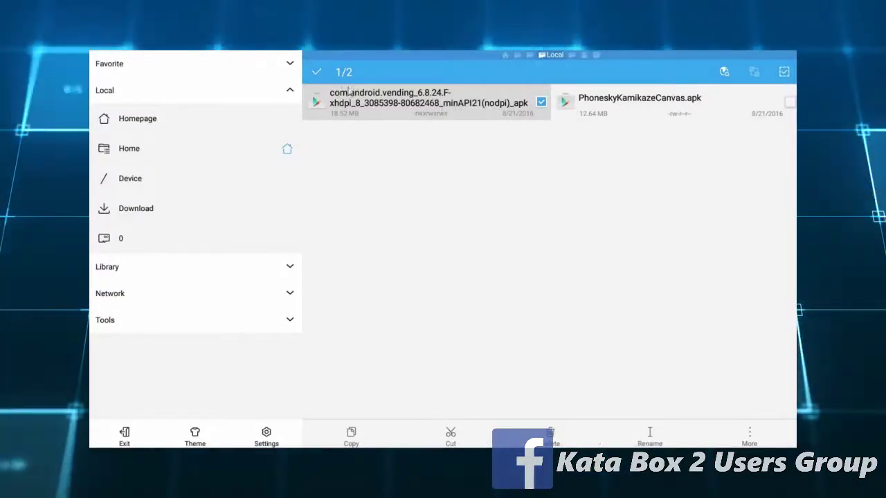
pyautogui.click(317, 72)
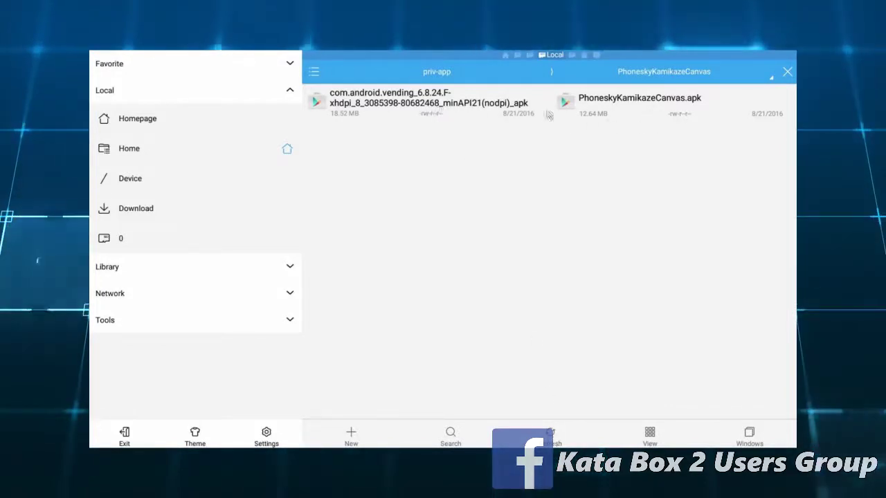
# Cut PhoneskyKamikazeCanvas.apk and paste it into the Download folder.
pyautogui.click(637, 103)
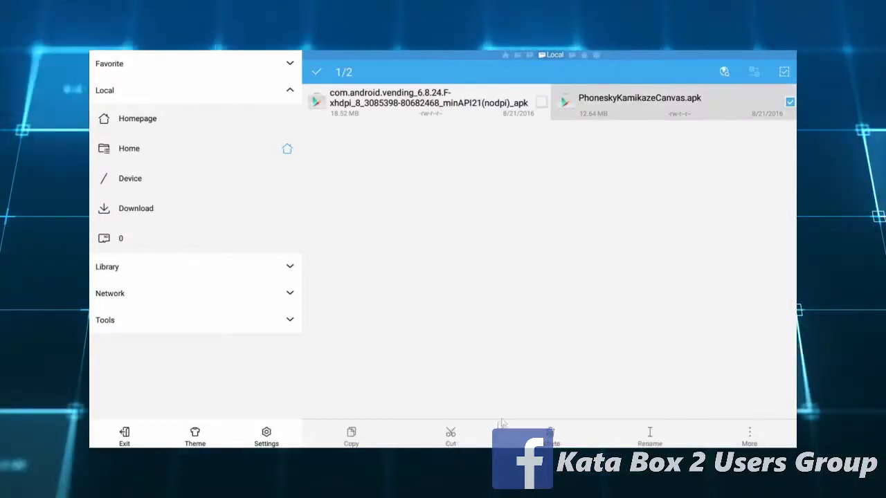
pyautogui.click(452, 435)
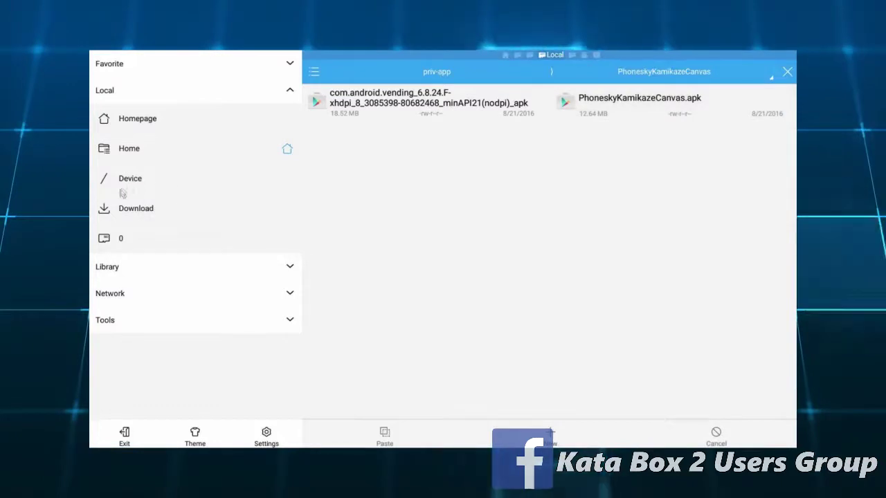
pyautogui.click(133, 211)
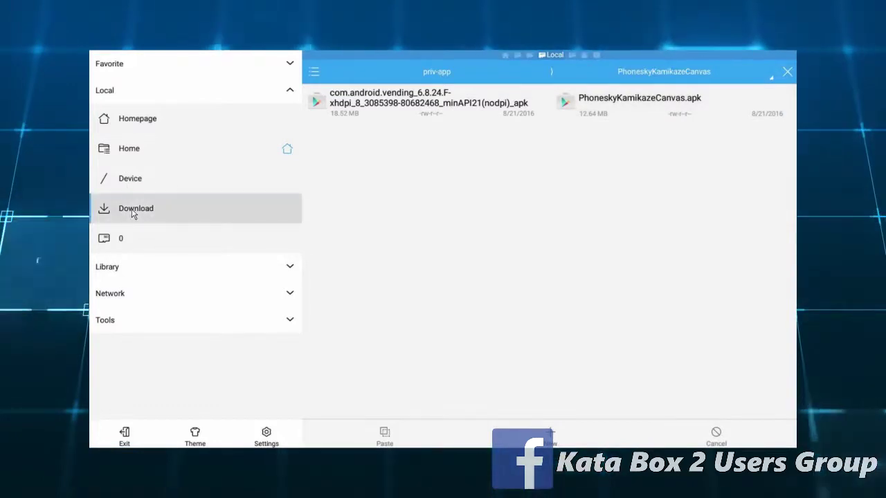
pyautogui.click(385, 437)
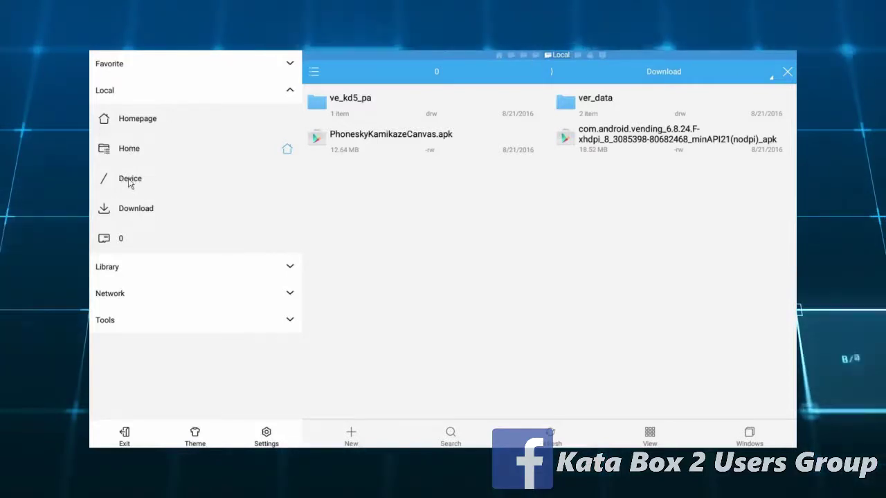
pyautogui.click(129, 180)
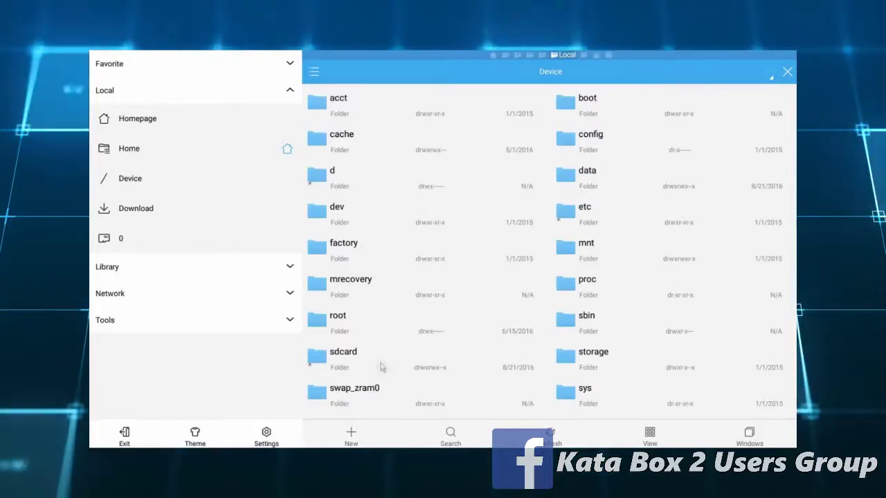
# Open system/priv-app/PhoneskyKamikazeCanvas again and select the com.android.vending apk.
pyautogui.scroll(-2, 399, 276)
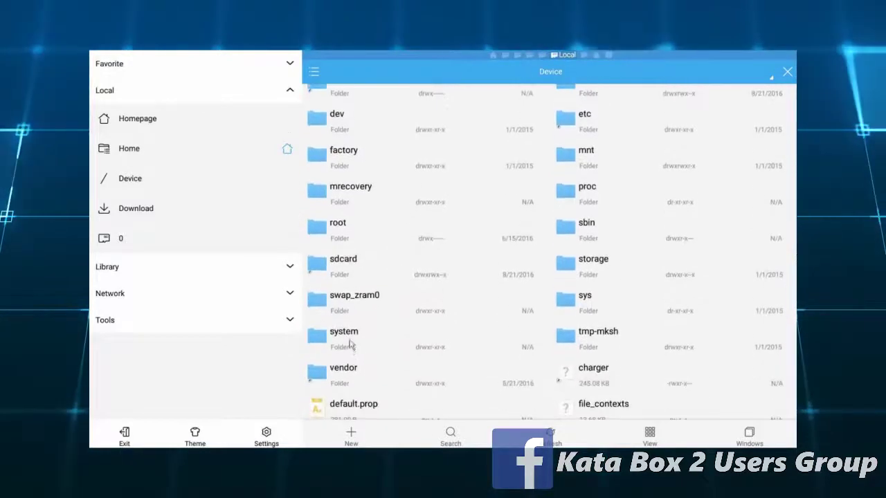
pyautogui.click(351, 338)
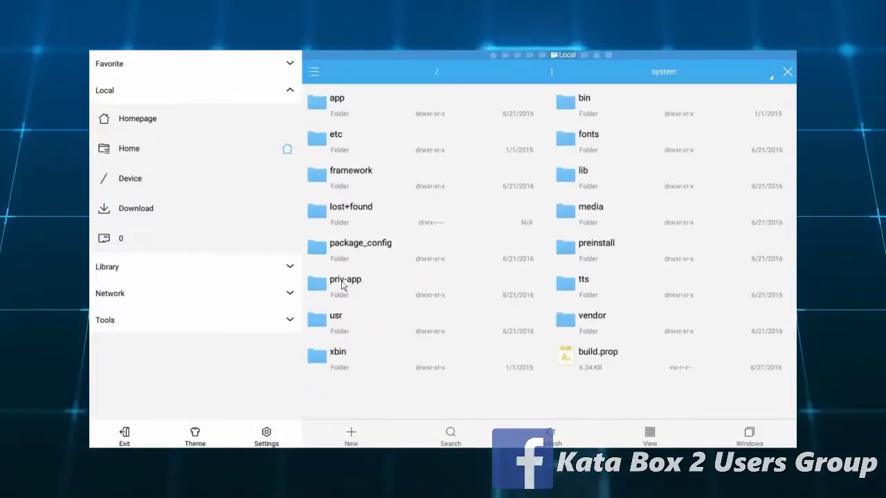
pyautogui.click(342, 287)
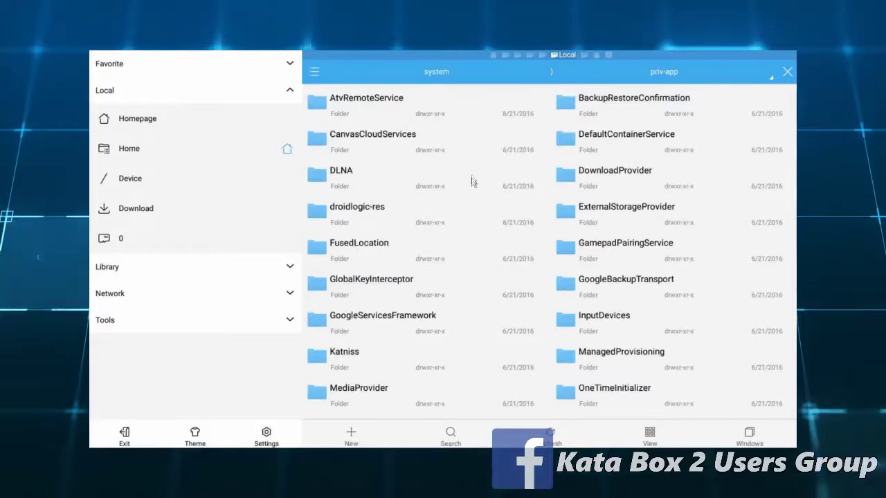
pyautogui.scroll(-3, 470, 177)
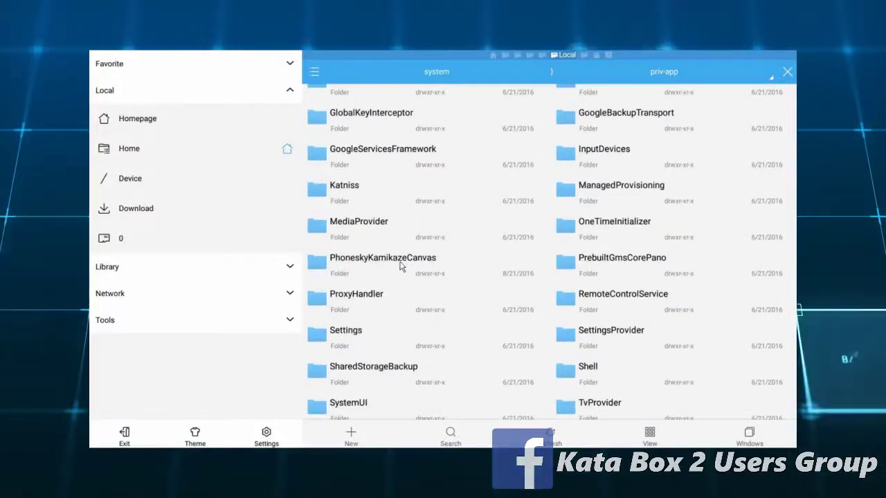
pyautogui.click(405, 264)
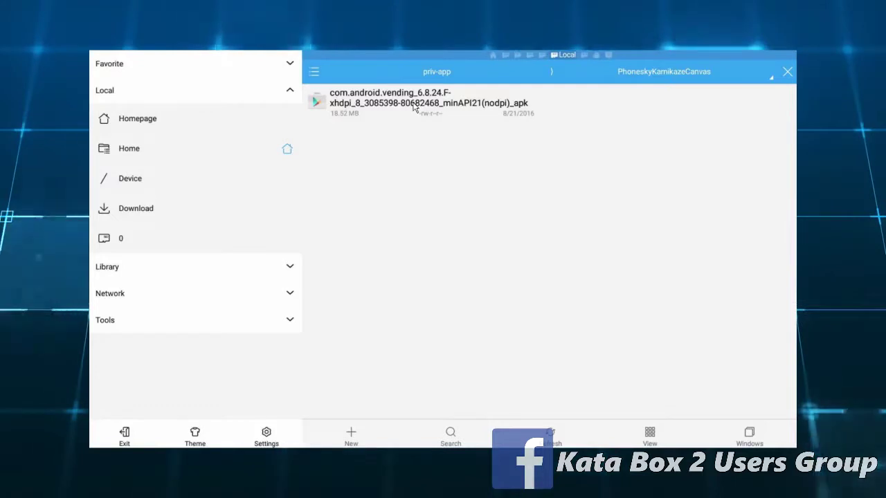
pyautogui.click(415, 107)
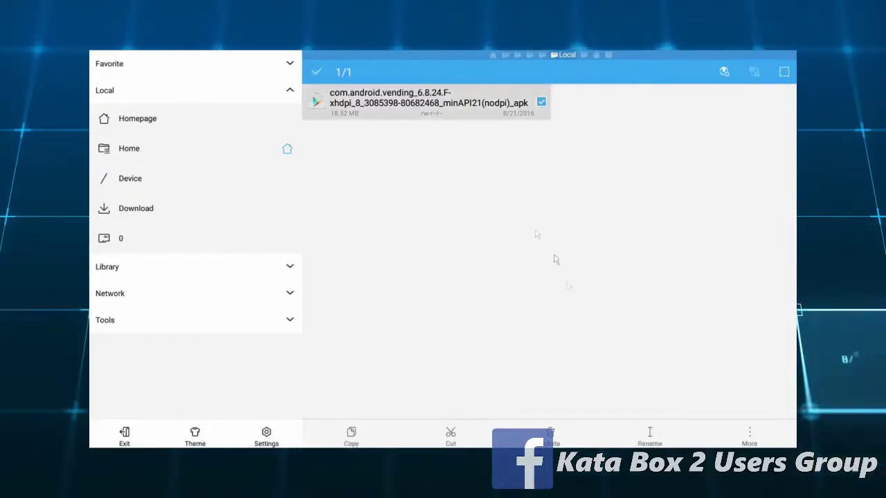
# Trim the version text to rename the apk com.android.vending.apk, then exit to home.
pyautogui.click(651, 438)
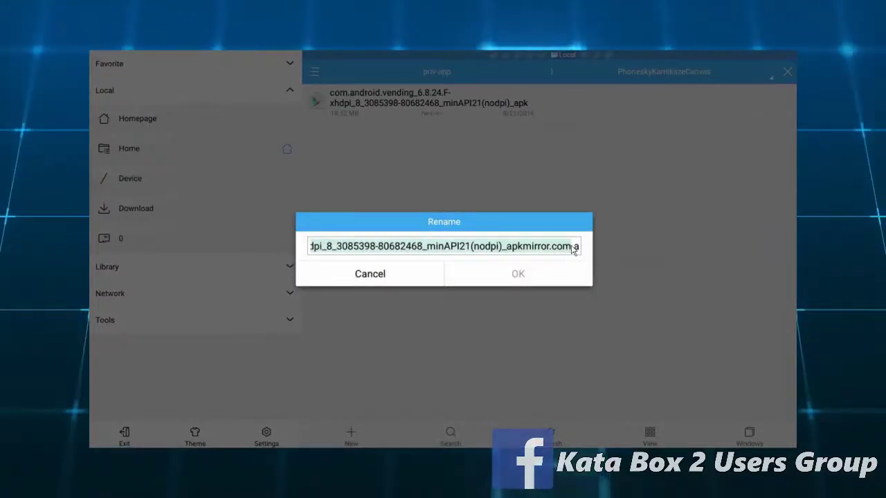
pyautogui.click(573, 249)
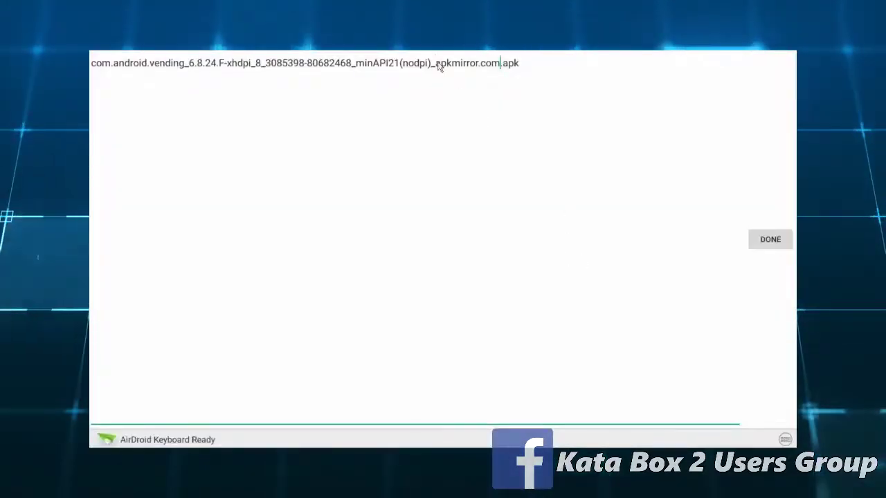
pyautogui.press('BackSpace')
pyautogui.press('BackSpace')
pyautogui.press('BackSpace')
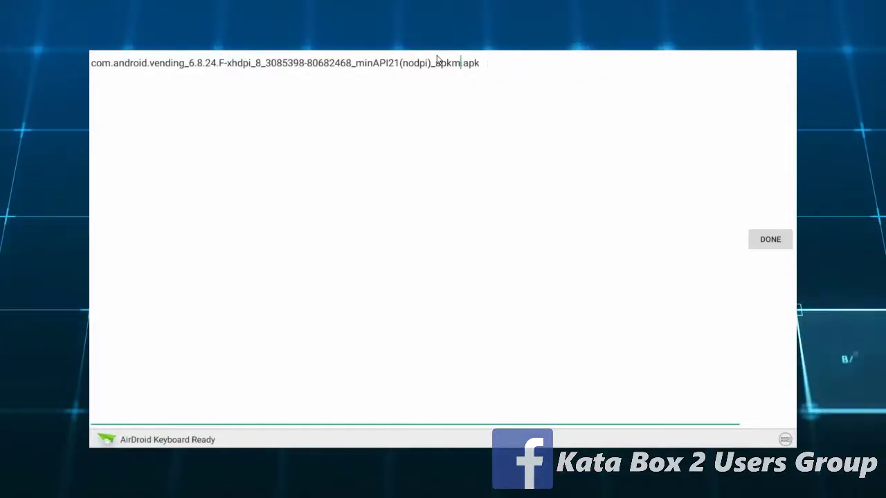
pyautogui.press('BackSpace')
pyautogui.press('BackSpace')
pyautogui.press('BackSpace')
pyautogui.press('BackSpace')
pyautogui.press('BackSpace')
pyautogui.press('BackSpace')
pyautogui.press('BackSpace')
pyautogui.press('BackSpace')
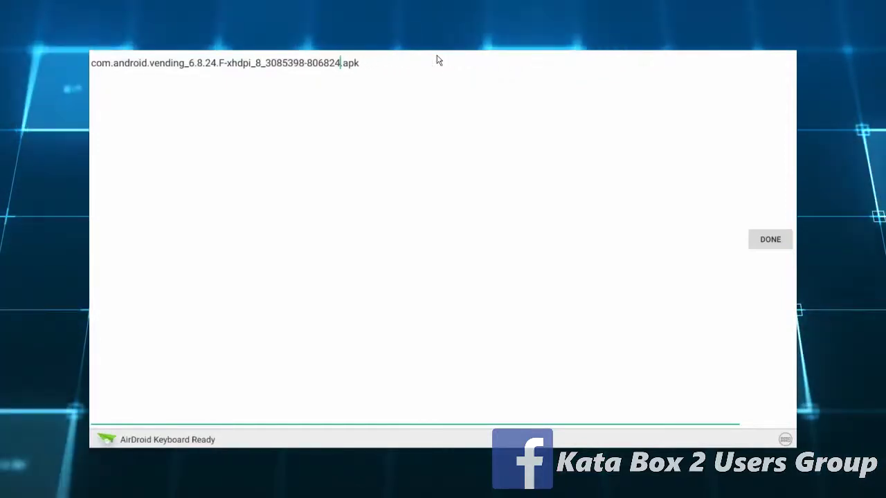
pyautogui.press('BackSpace')
pyautogui.press('BackSpace')
pyautogui.press('BackSpace')
pyautogui.press('BackSpace')
pyautogui.press('BackSpace')
pyautogui.press('BackSpace')
pyautogui.press('BackSpace')
pyautogui.press('BackSpace')
pyautogui.press('BackSpace')
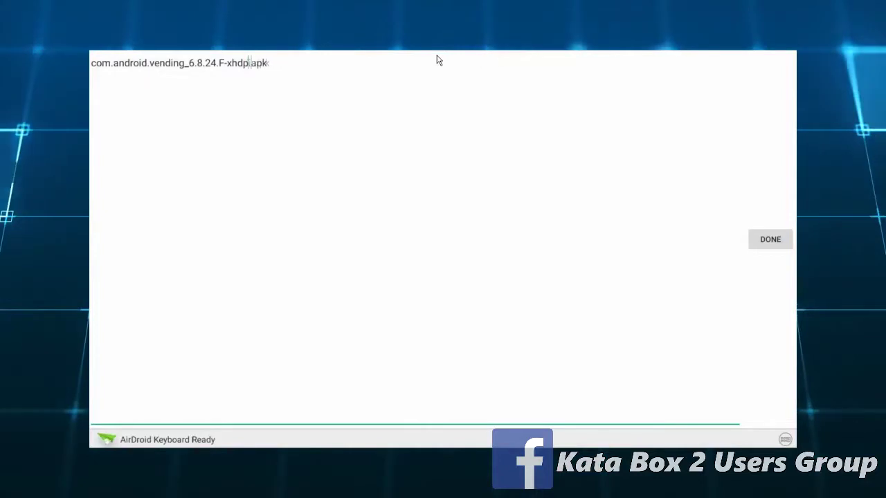
pyautogui.press('BackSpace')
pyautogui.press('BackSpace')
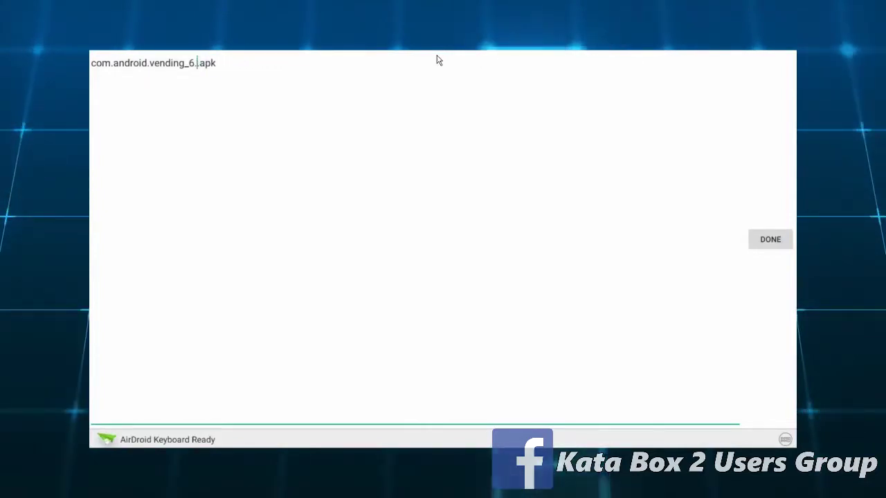
pyautogui.press('BackSpace')
pyautogui.press('BackSpace')
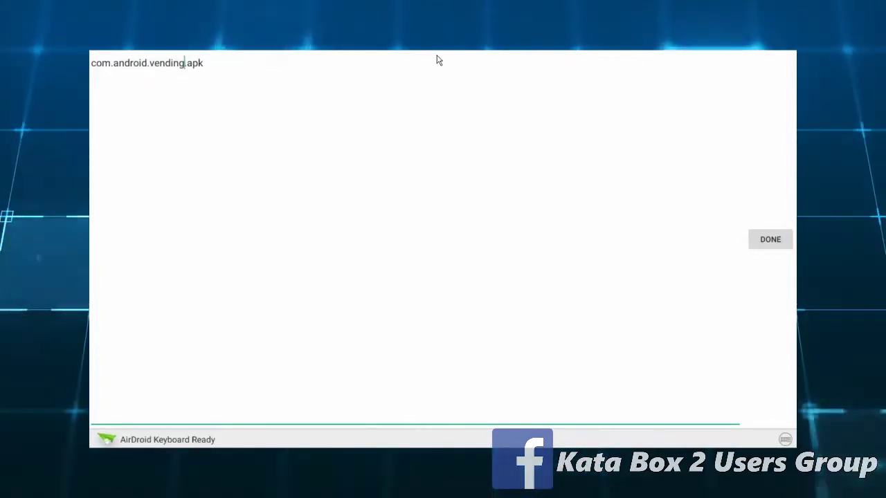
pyautogui.click(764, 241)
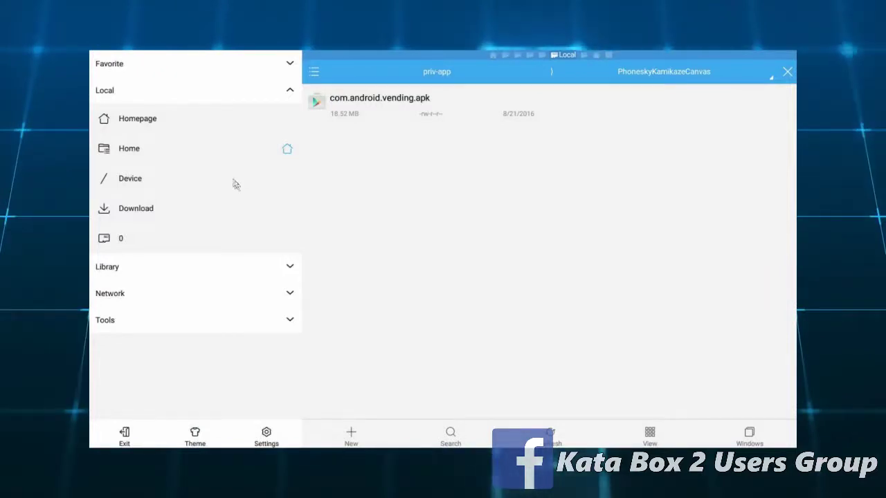
pyautogui.click(134, 145)
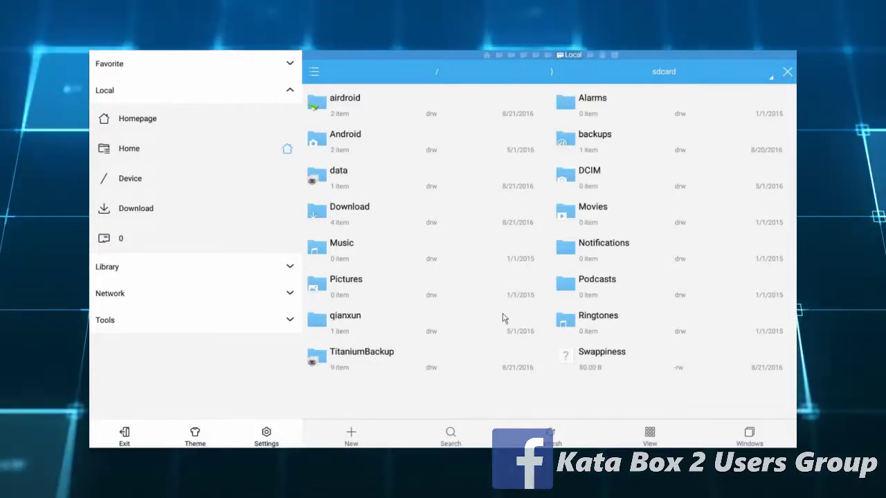
pyautogui.press('Home')
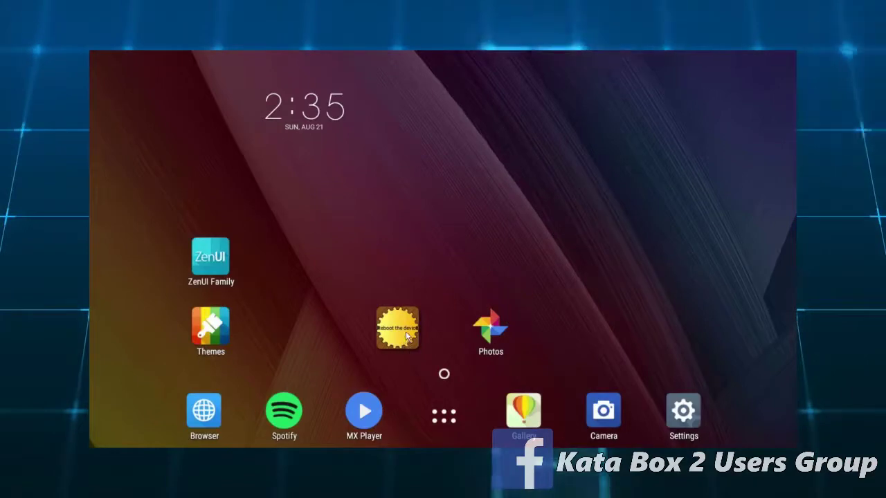
# Reboot the device using the home-screen reboot shortcut.
pyautogui.click(406, 332)
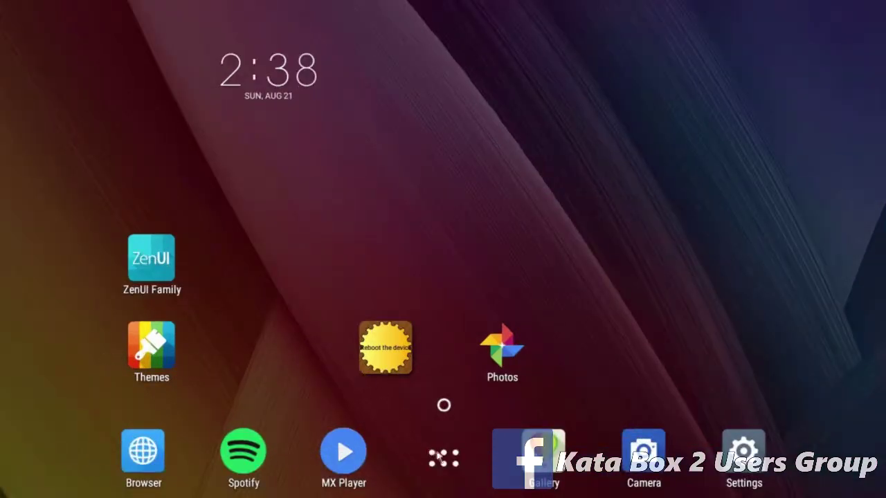
pyautogui.click(440, 458)
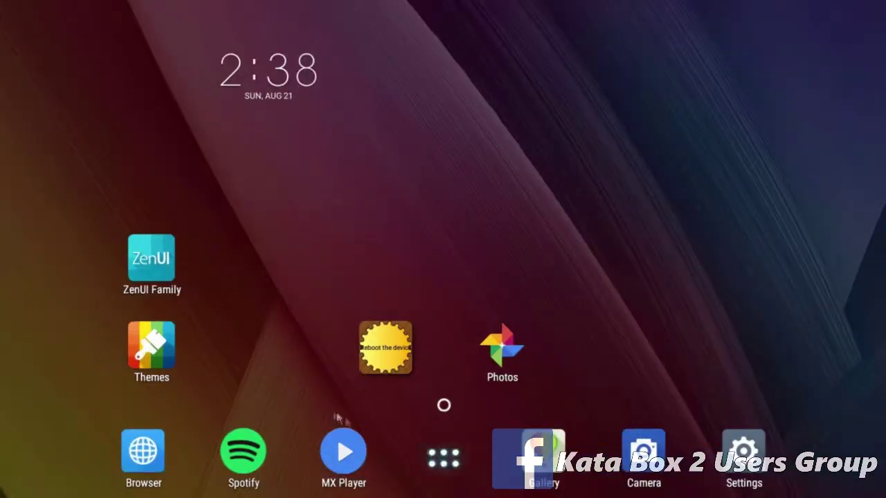
pyautogui.click(180, 318)
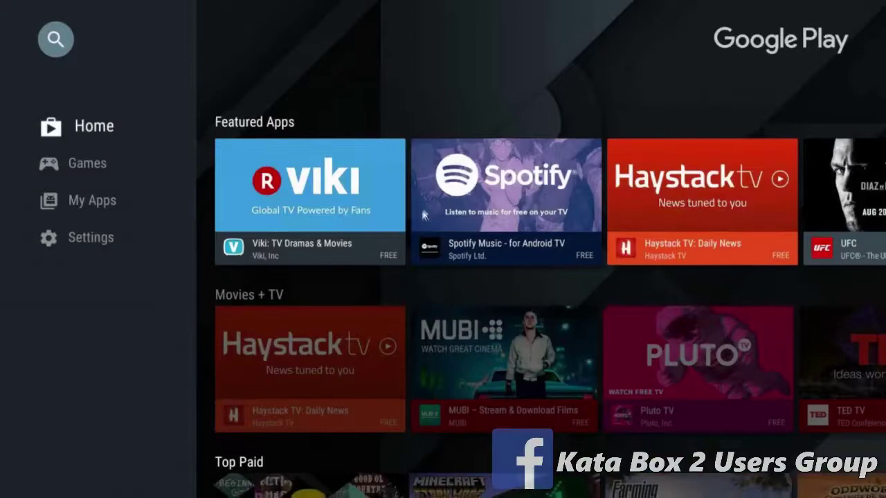
pyautogui.scroll(-3, 430, 186)
pyautogui.scroll(4, 397, 396)
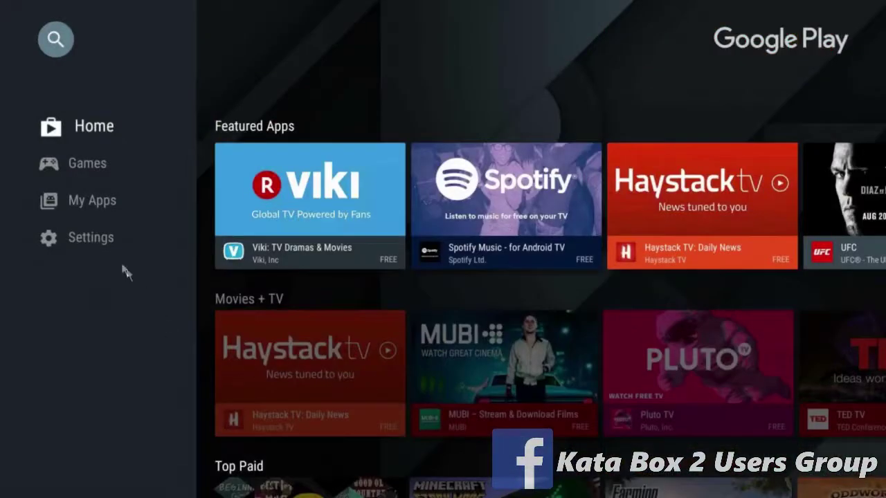
pyautogui.click(116, 238)
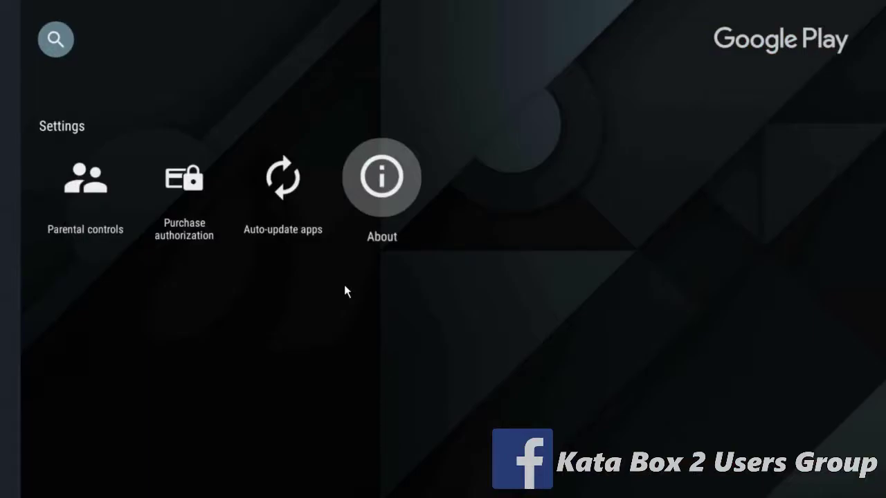
pyautogui.press('Return')
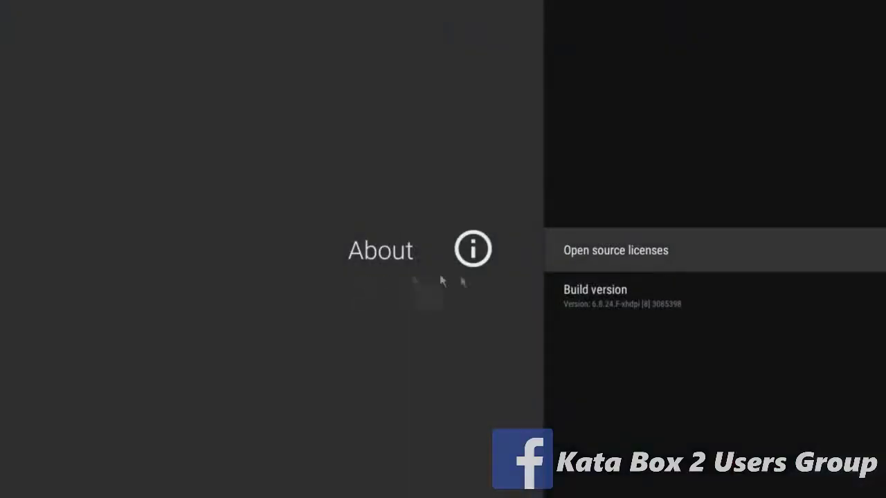